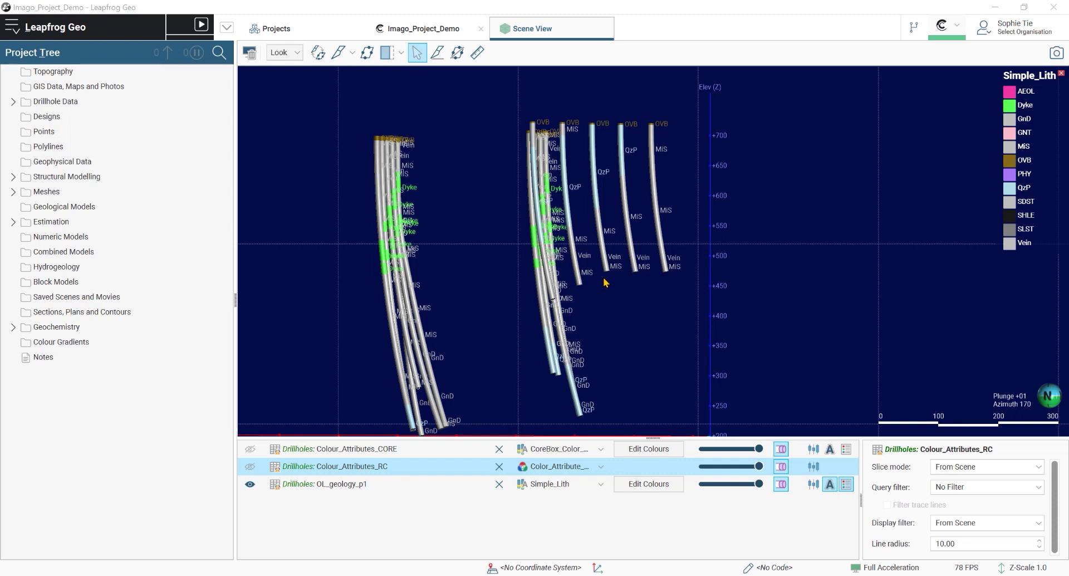
Add a core photo link to Drillhole Data, choosing Imago as the photo provider
left_click(13, 102)
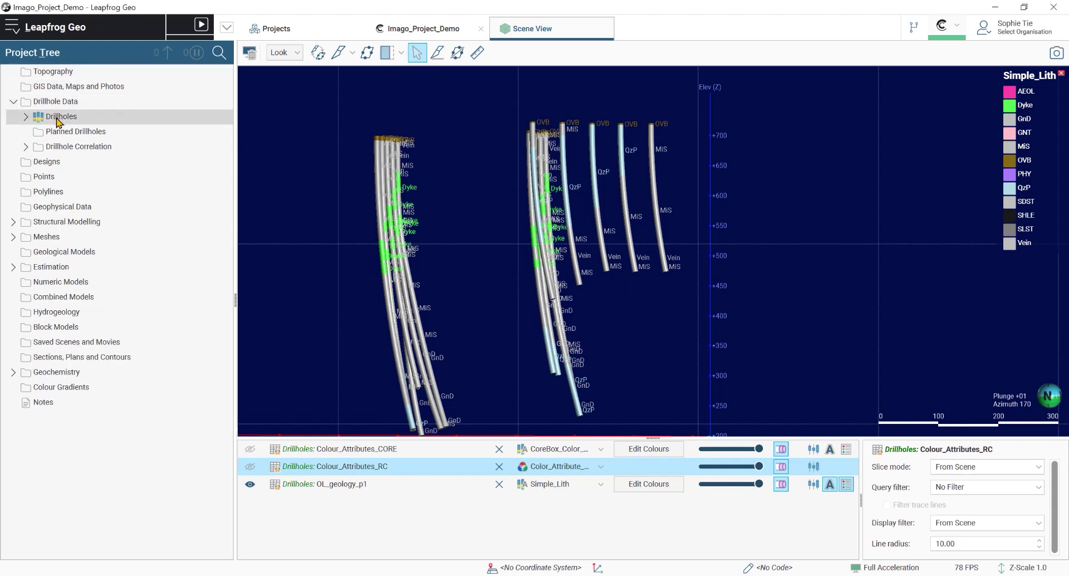
right_click(86, 104)
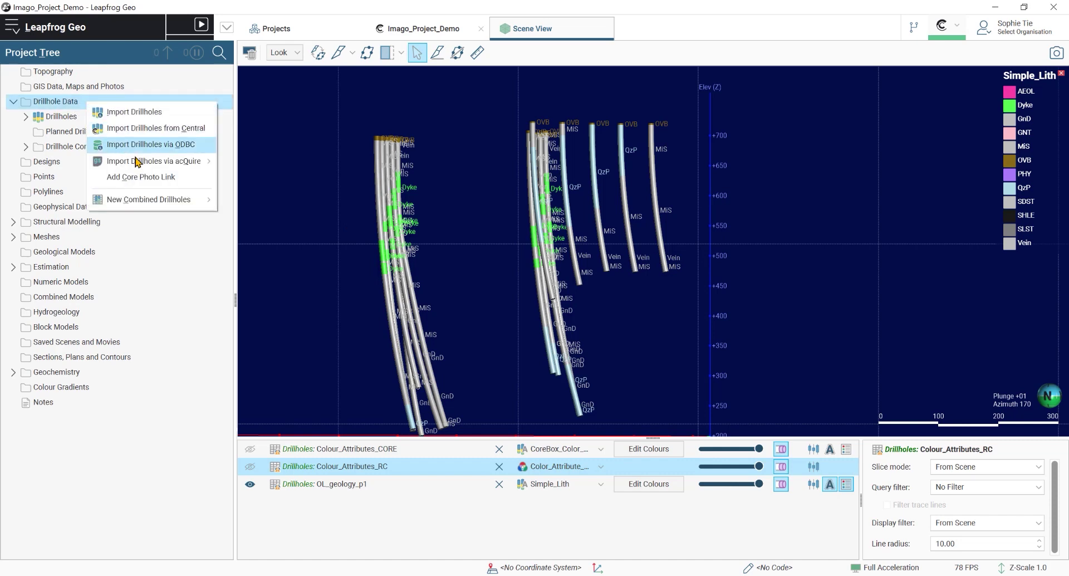
left_click(171, 179)
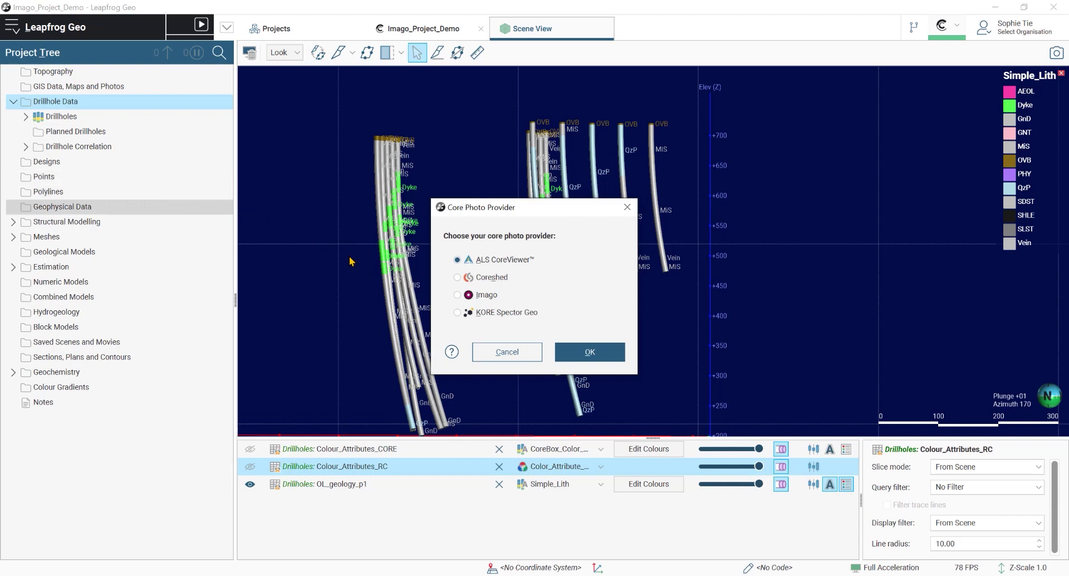
left_click(471, 300)
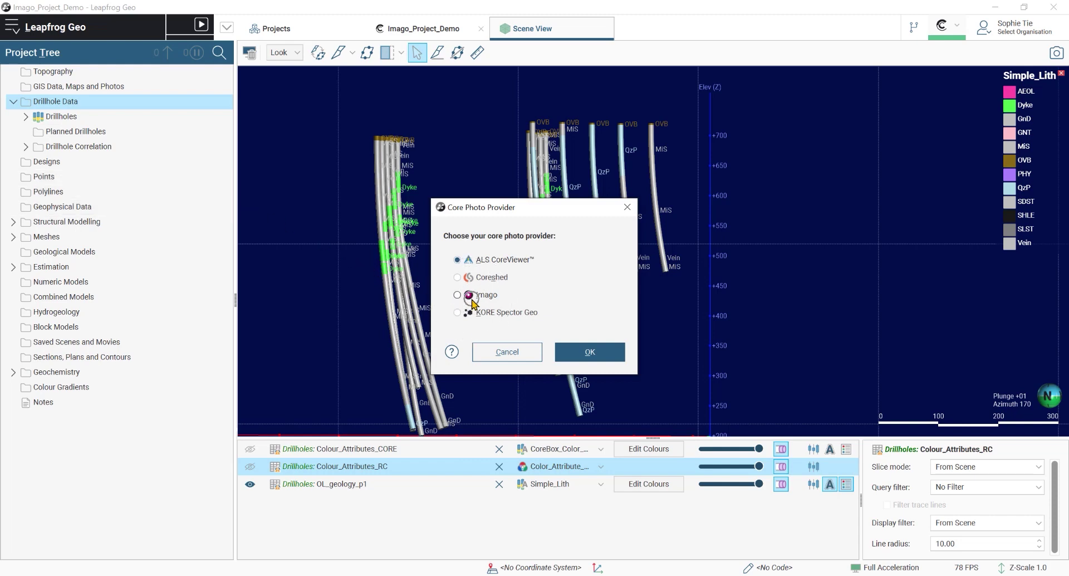
Create the Imago Link with Imagery type and Image Type None, opening imagery in a new Tab
left_click(589, 355)
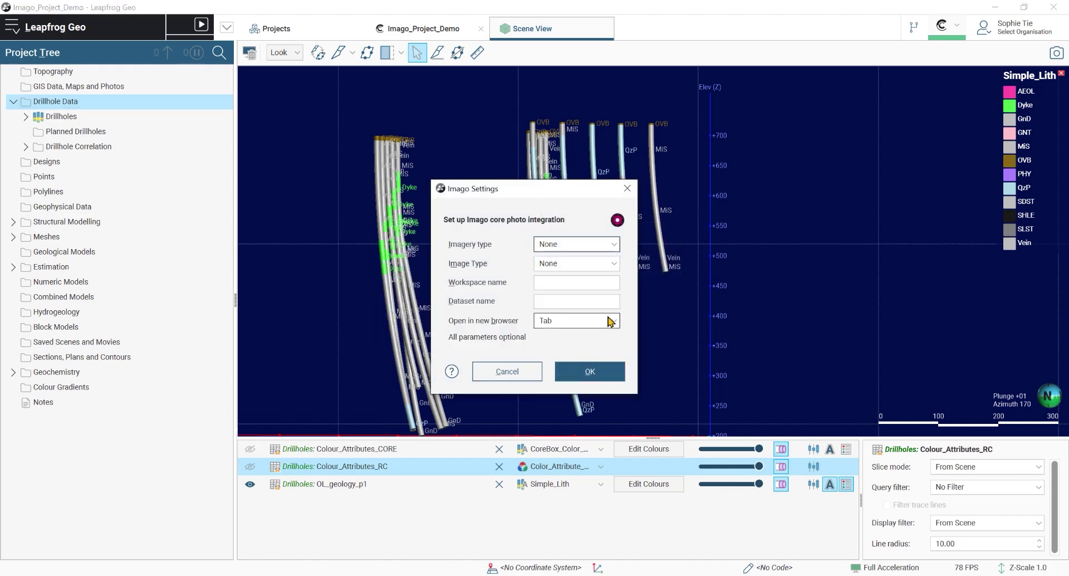
left_click(615, 244)
left_click(614, 256)
left_click(614, 265)
left_click(613, 266)
left_click(616, 322)
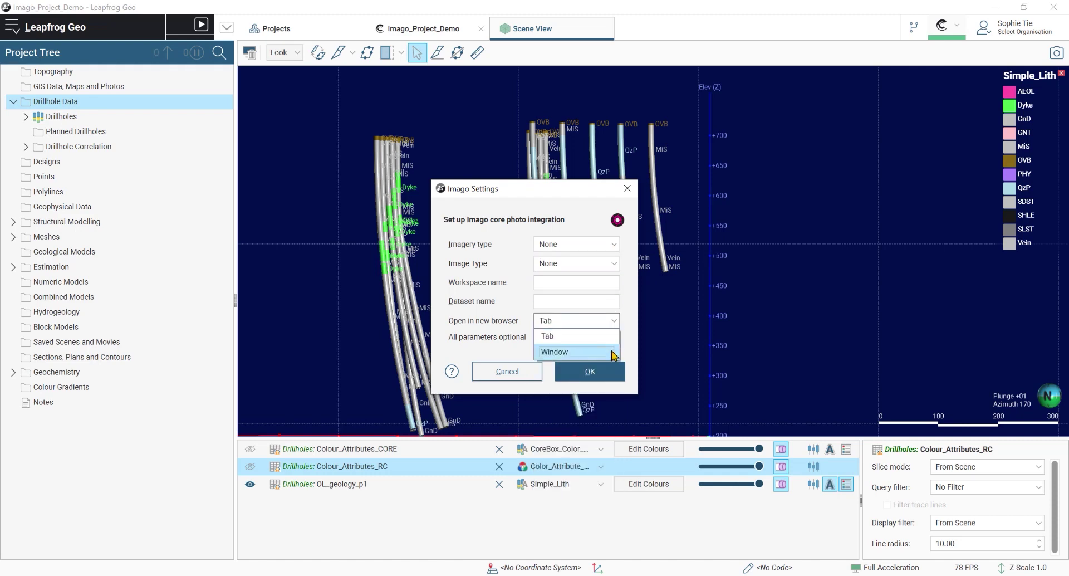
left_click(613, 335)
left_click(609, 371)
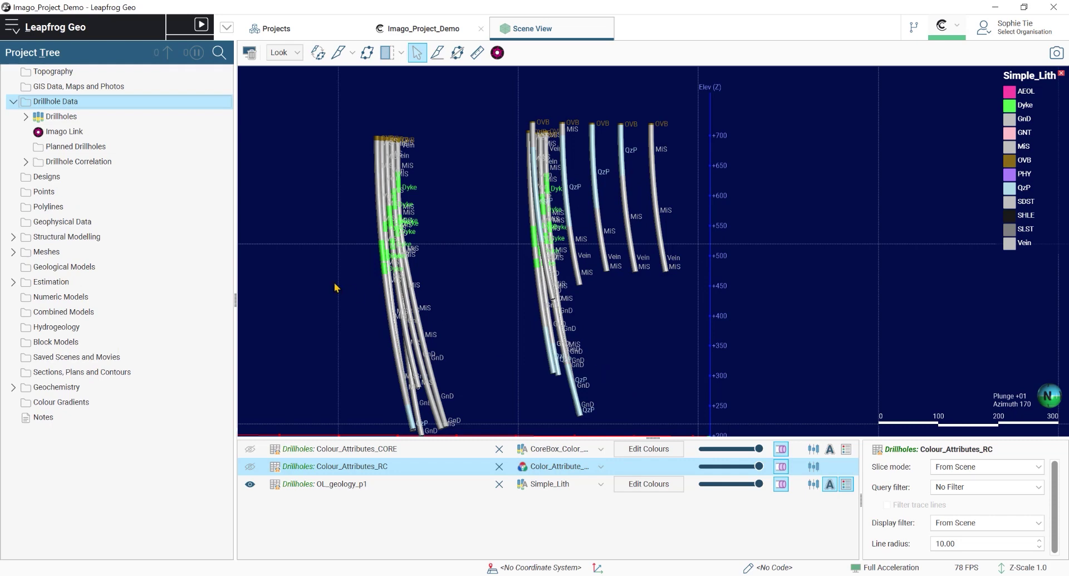
left_click(72, 134)
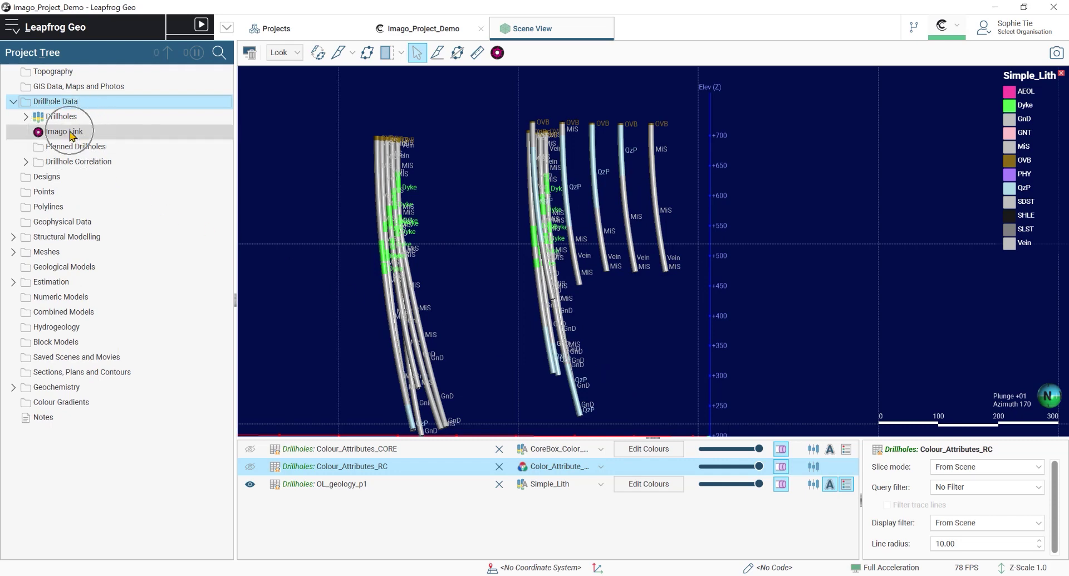
left_click(495, 53)
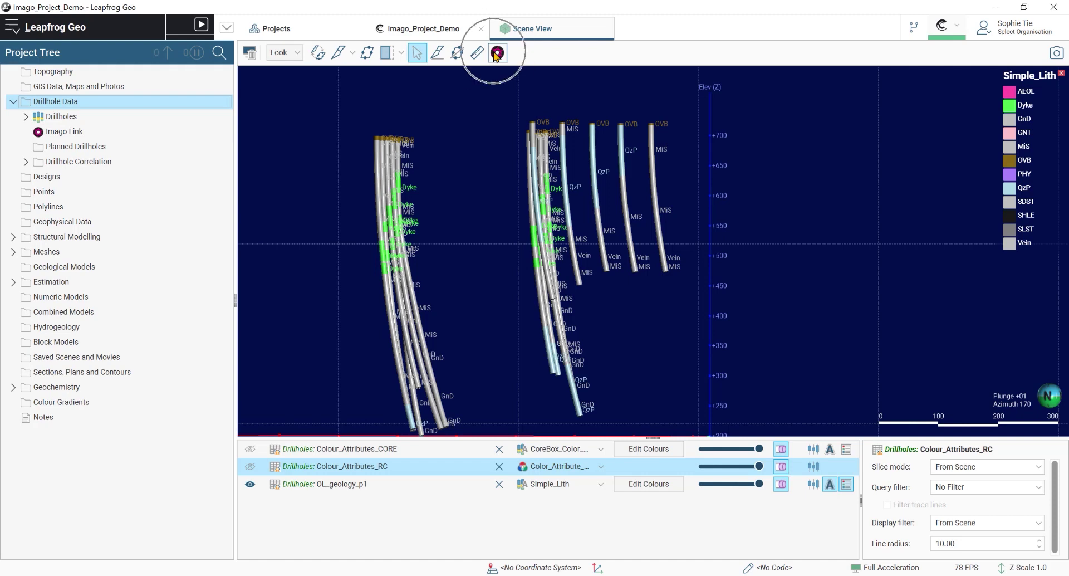
right_click(89, 136)
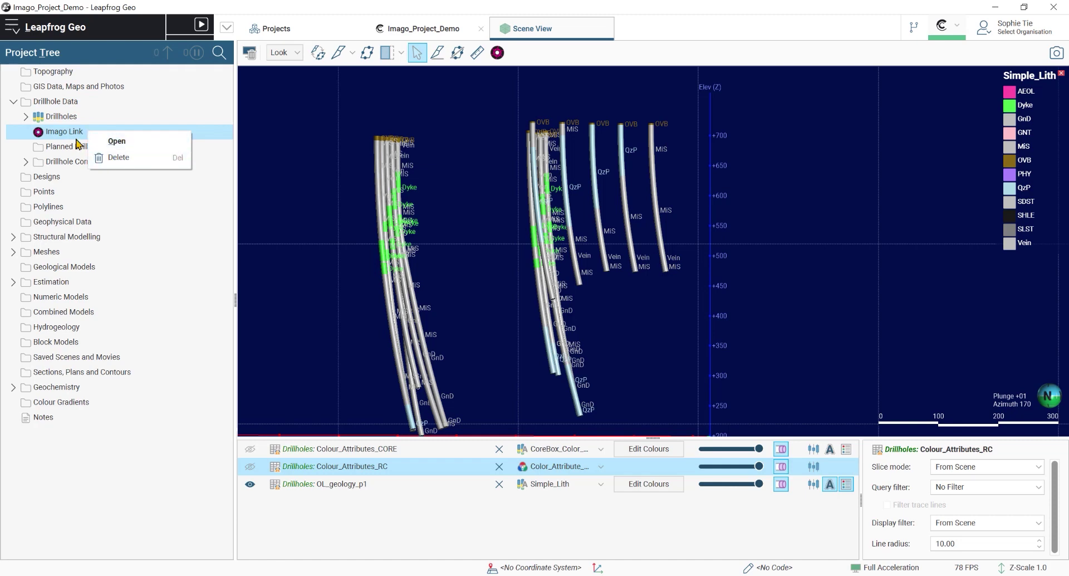
double_click(59, 135)
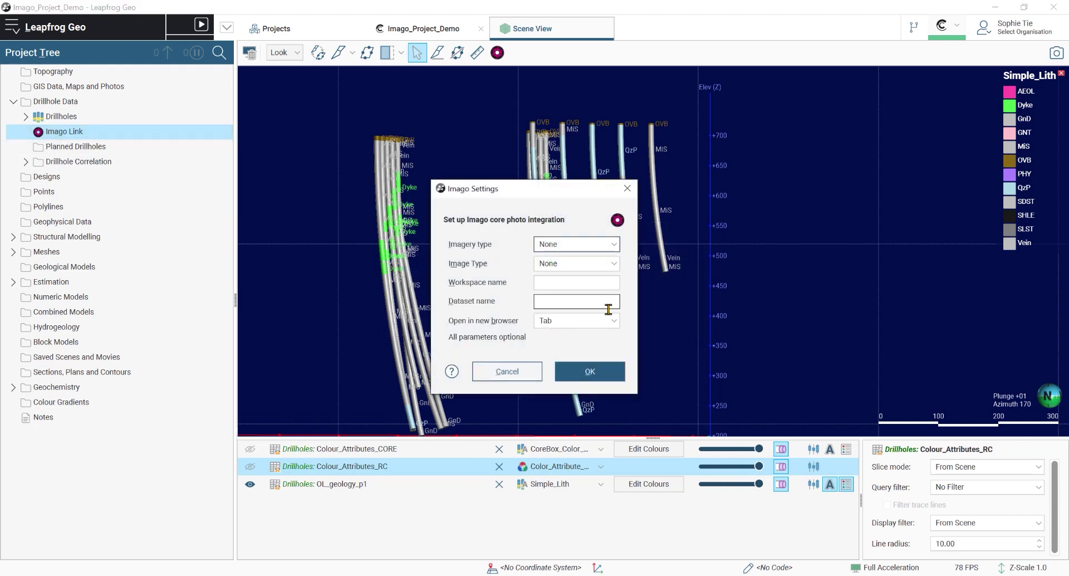
left_click(627, 188)
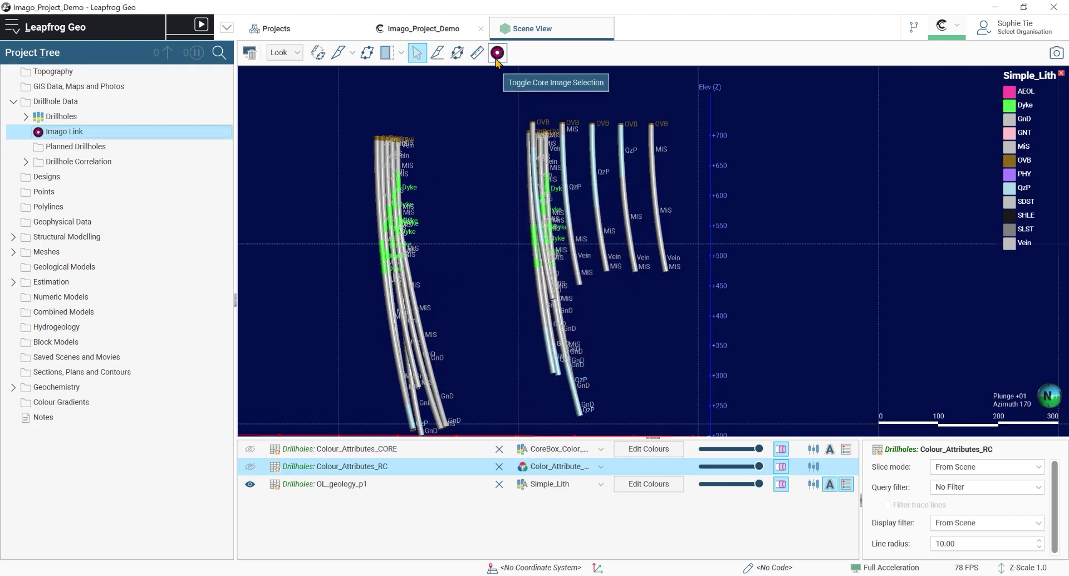
Select drillhole OL001, use its Imago Link, and pick a point at 59.845 m downhole
left_click(416, 55)
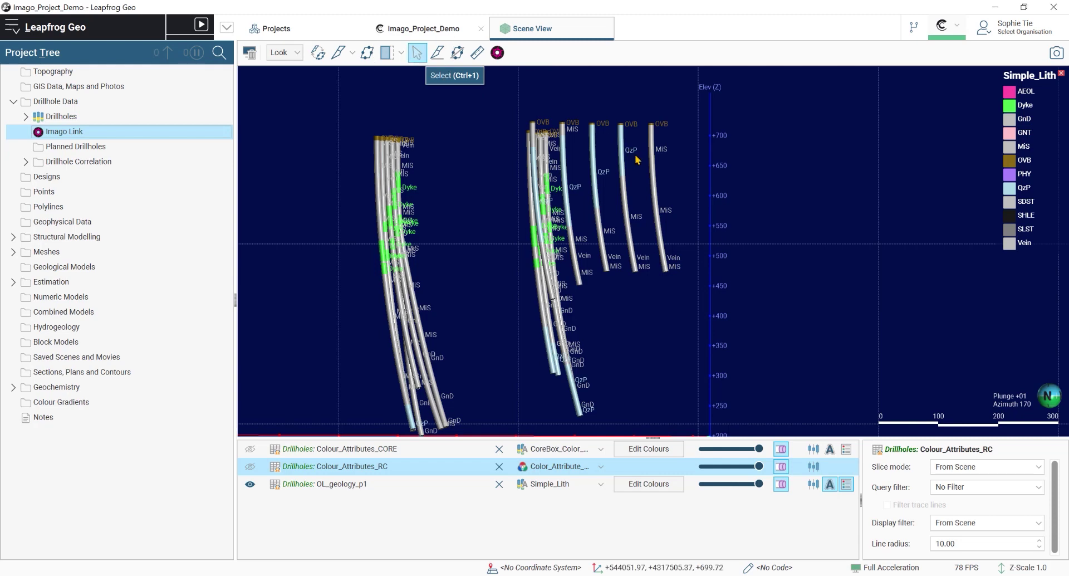
left_click(652, 160)
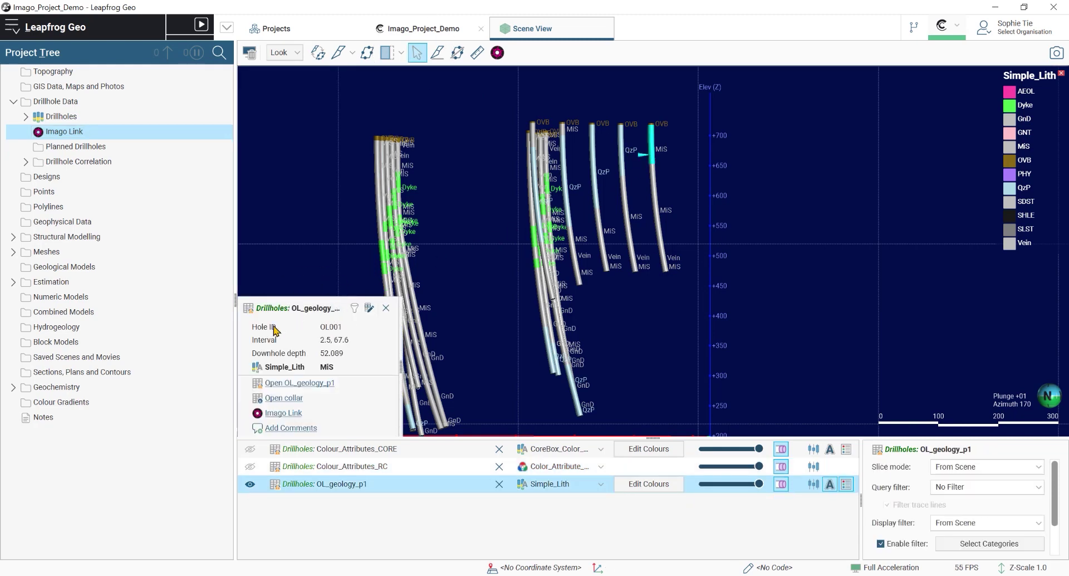
left_click(283, 415)
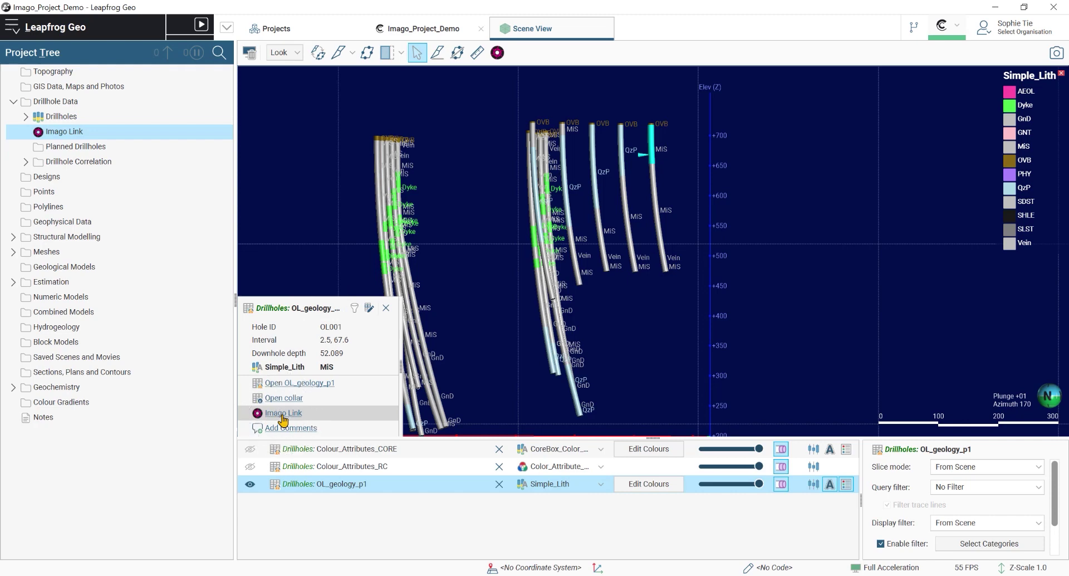
left_click(498, 53)
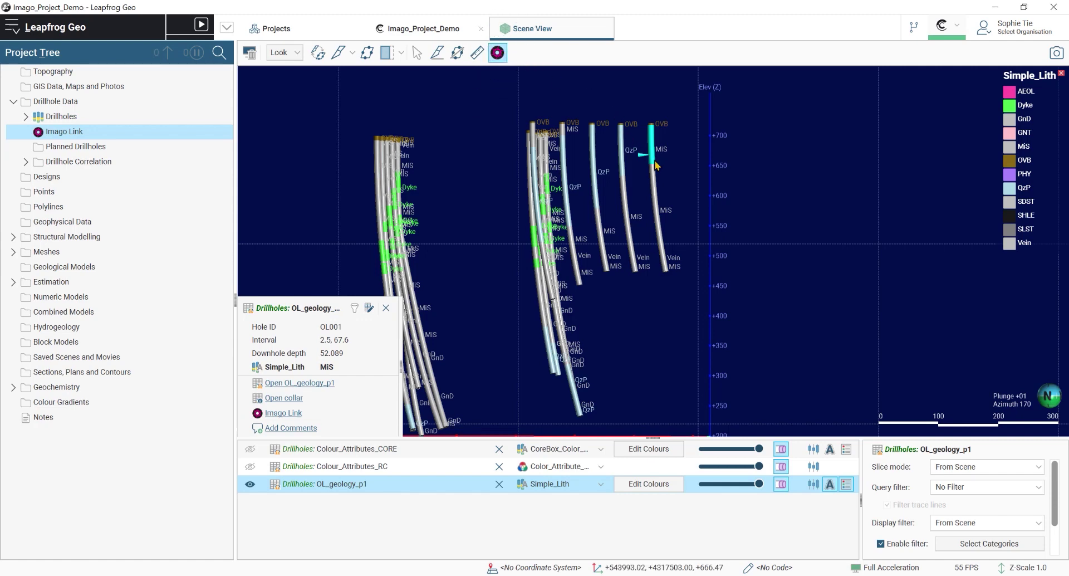
left_click(653, 162)
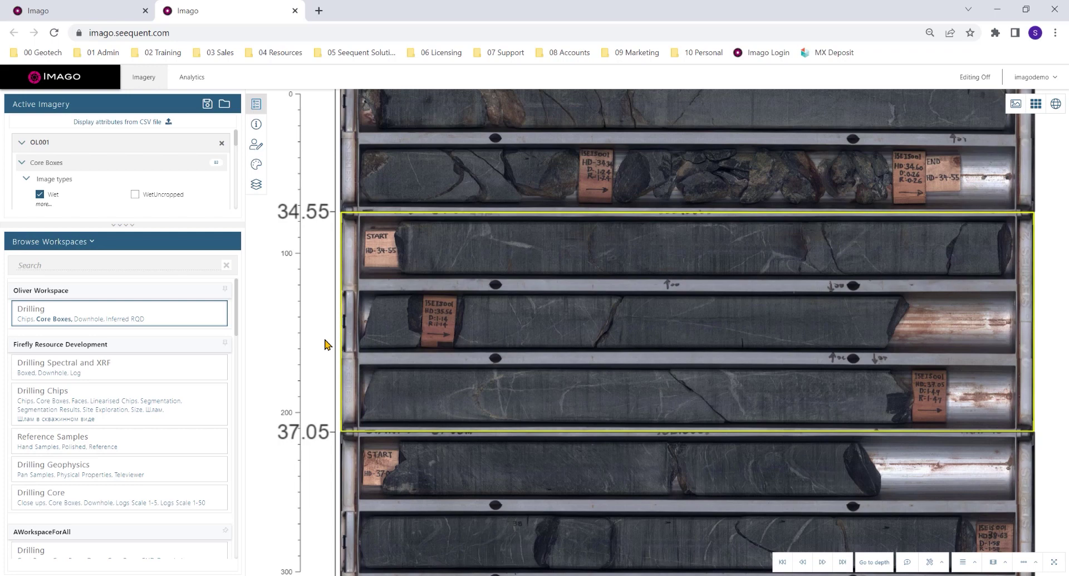
Sign out of the Imago portal, then pick OL001 at 136.62 m to reopen the portal
left_click(1033, 77)
left_click(1018, 194)
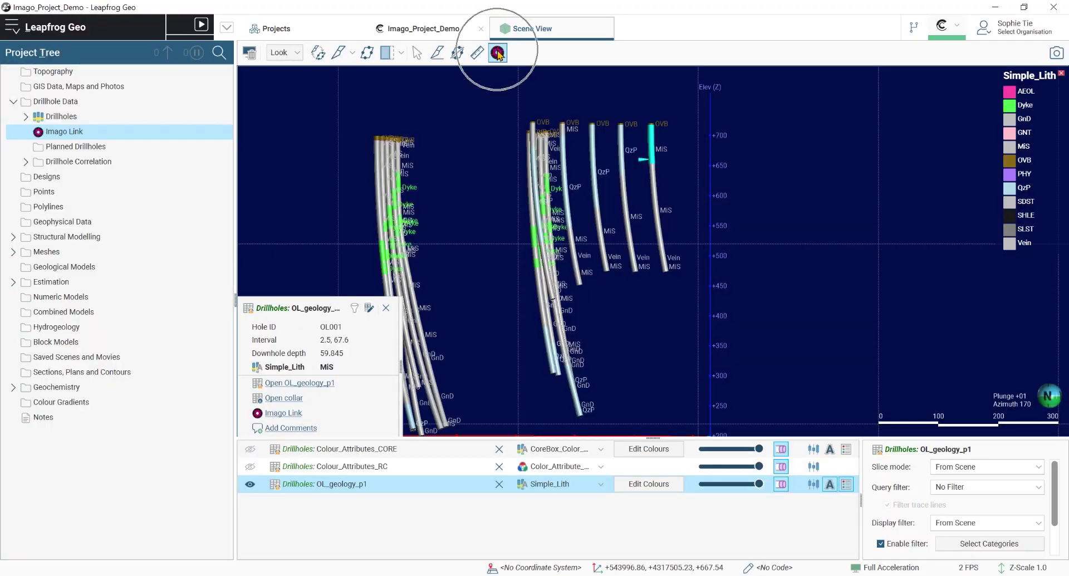
left_click(656, 174)
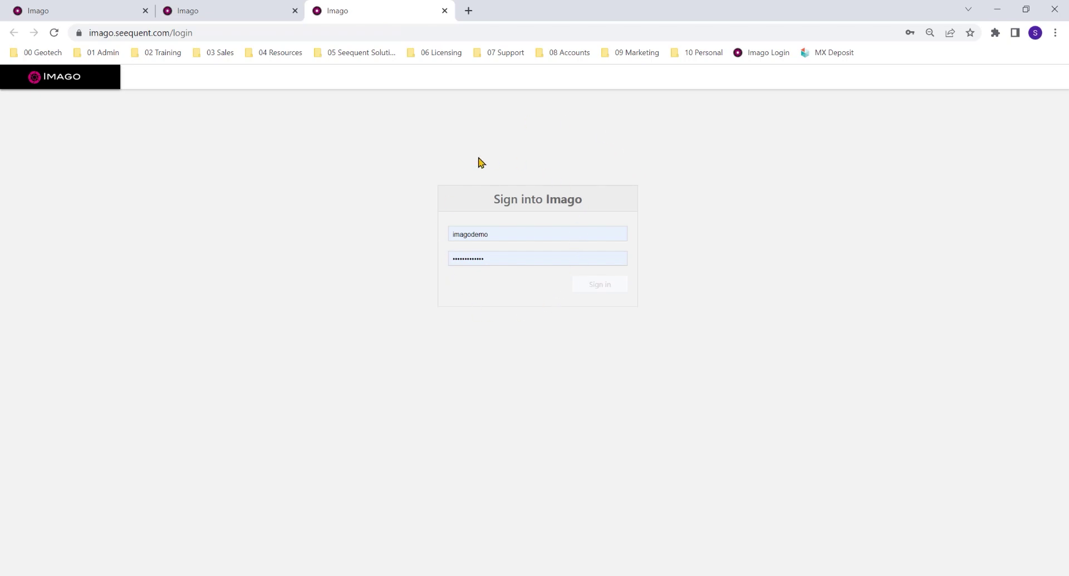
Sign in to Imago with the saved login, view OL001's core boxes, then log out
left_click(521, 258)
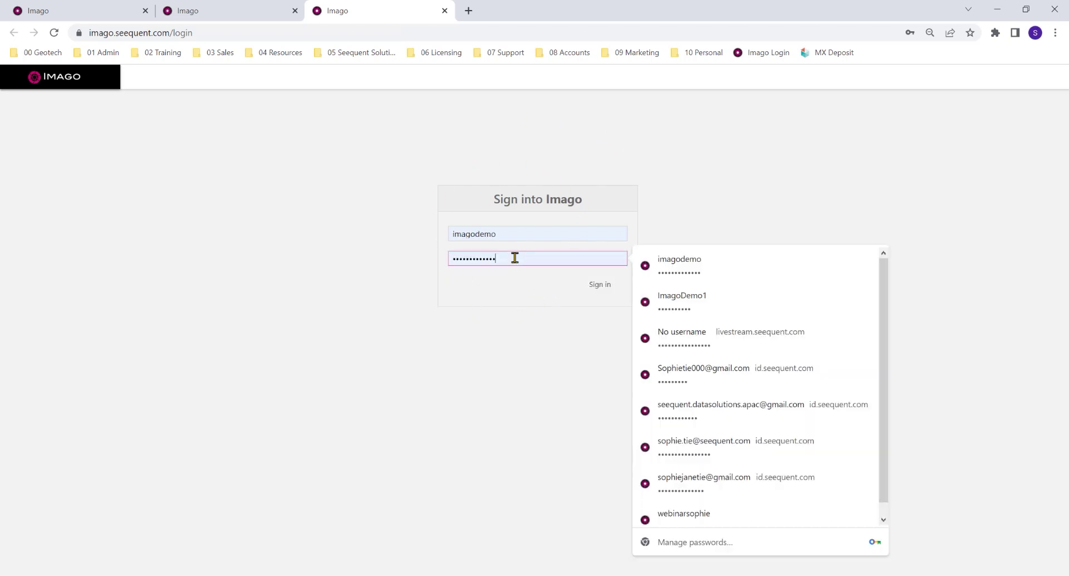
left_click(598, 287)
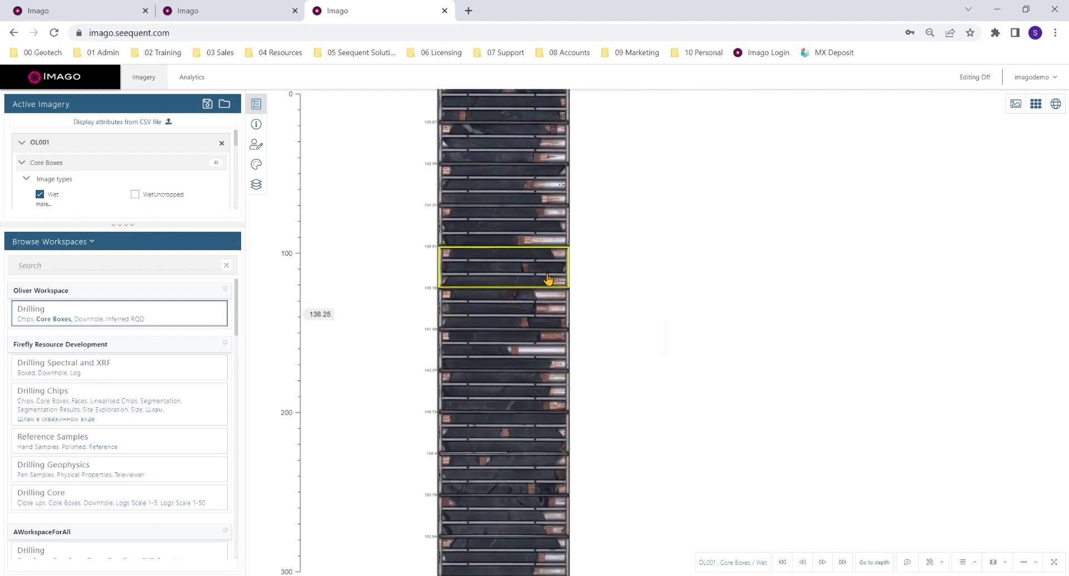
left_click(1034, 77)
left_click(1014, 191)
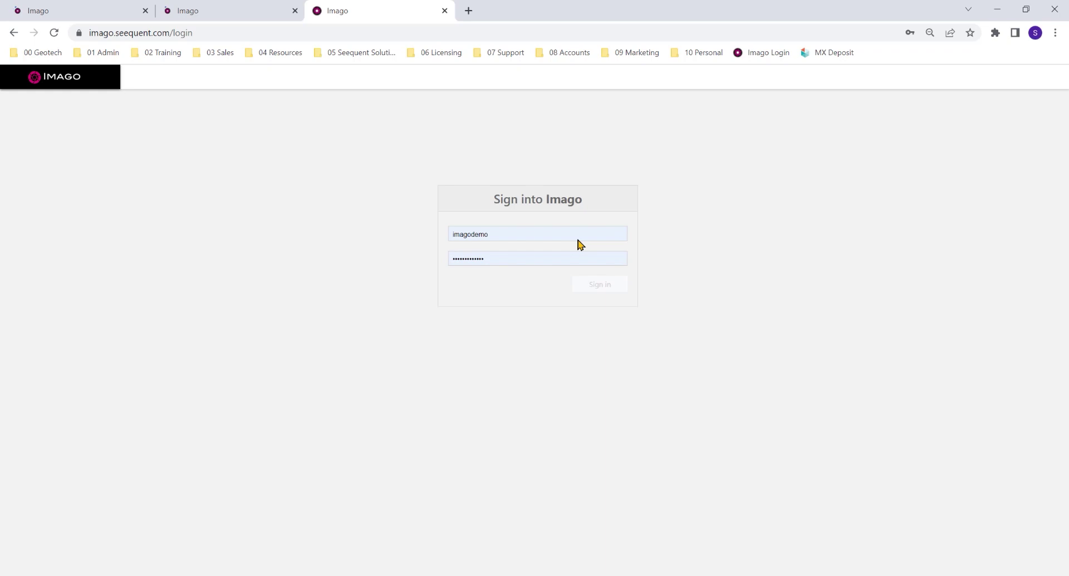
Sign in with a different saved account and minimise the browser back to Leapfrog Geo
left_click(529, 239)
left_click(563, 296)
left_click(604, 292)
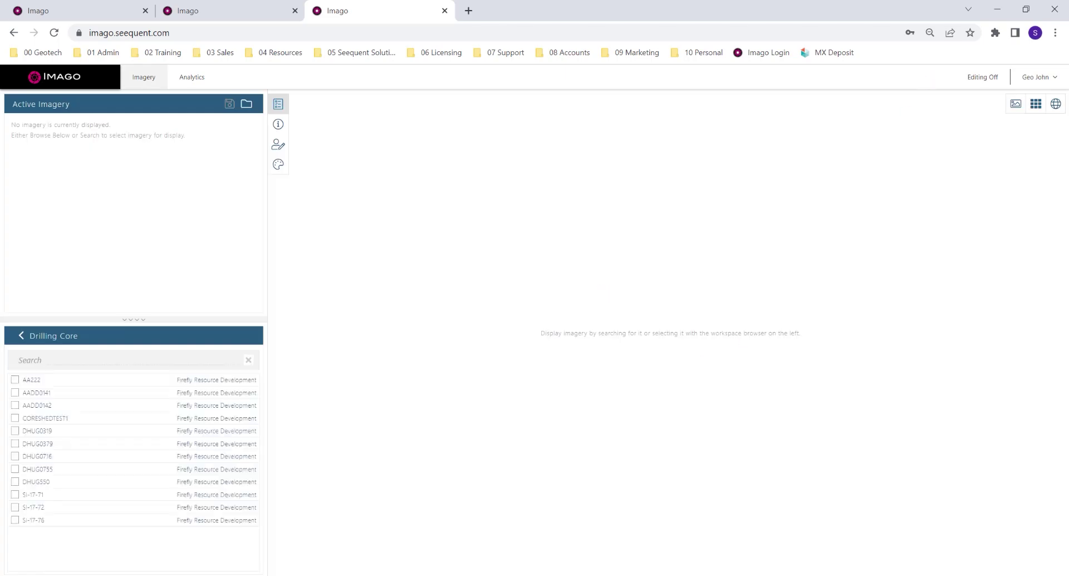
left_click(998, 9)
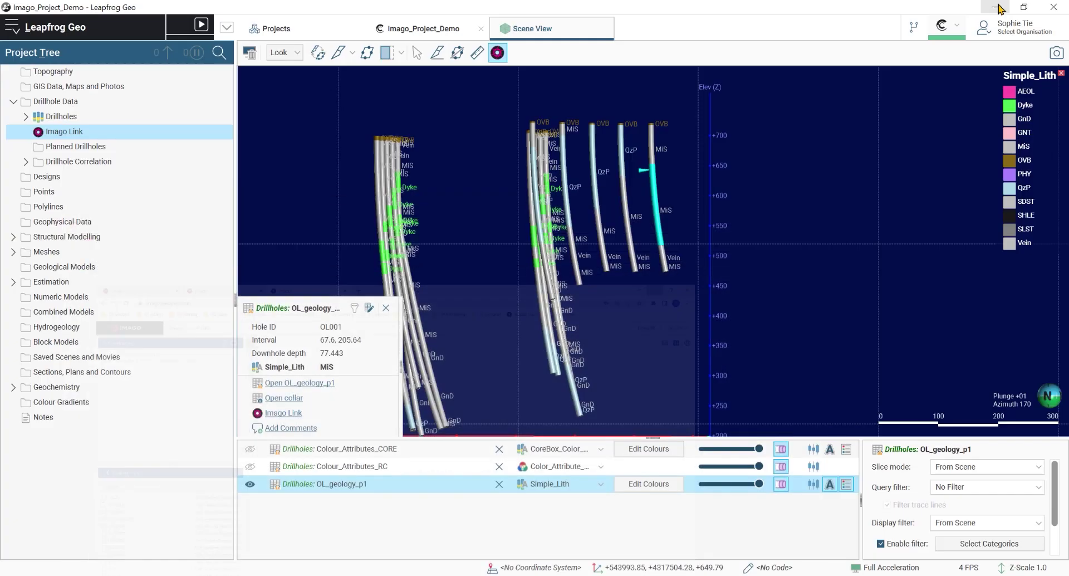
Pick OL001's upper interval at 35.05 m to request its core photos in Imago
left_click(653, 164)
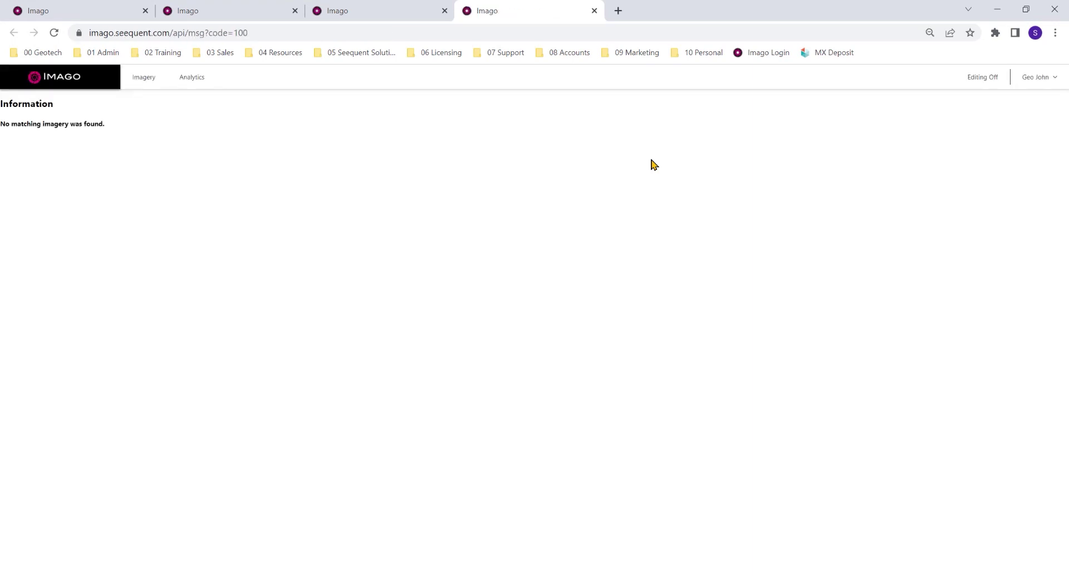
left_click(55, 140)
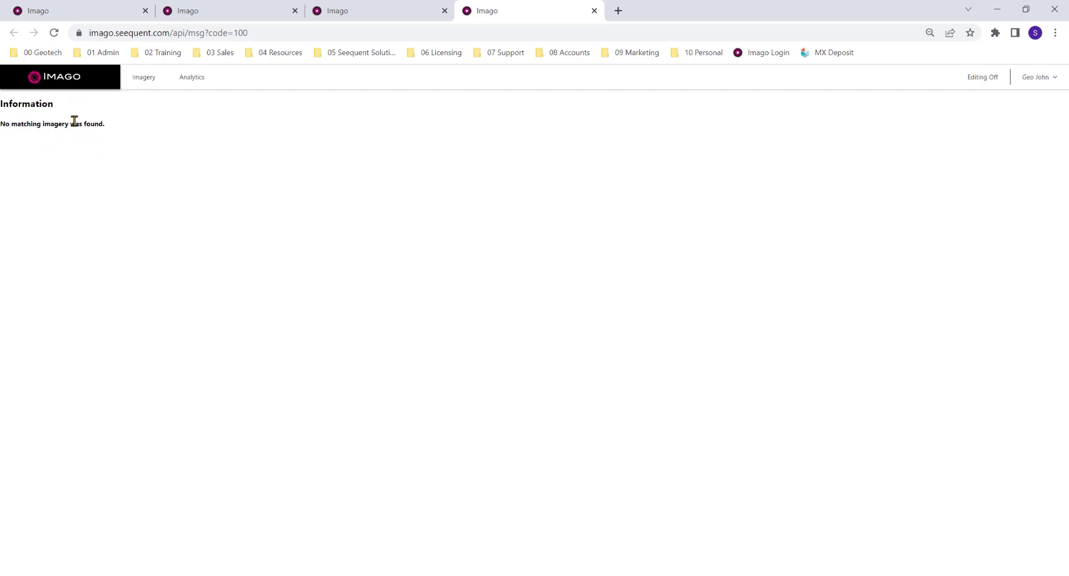